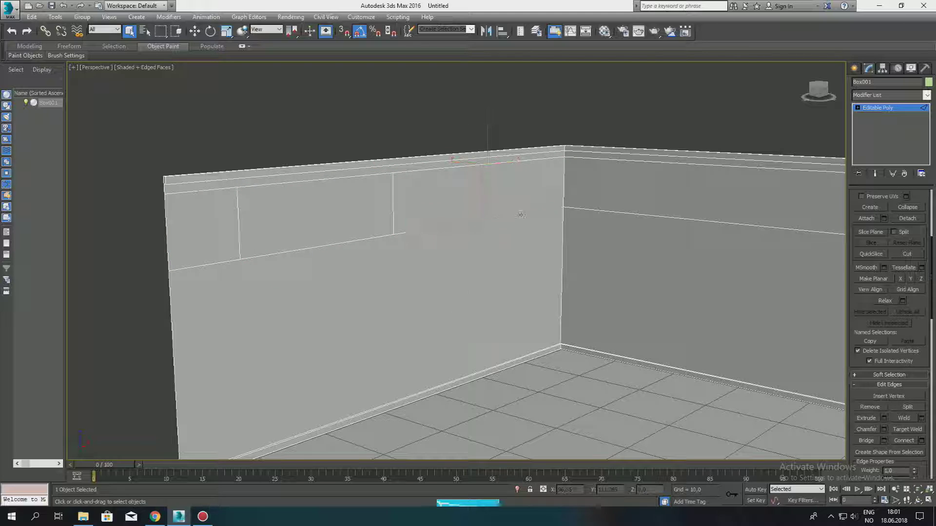
Apply the new wall edge cuts and switch to moving the inner panels.
{"action": "left_click", "coordinate": [461, 308]}
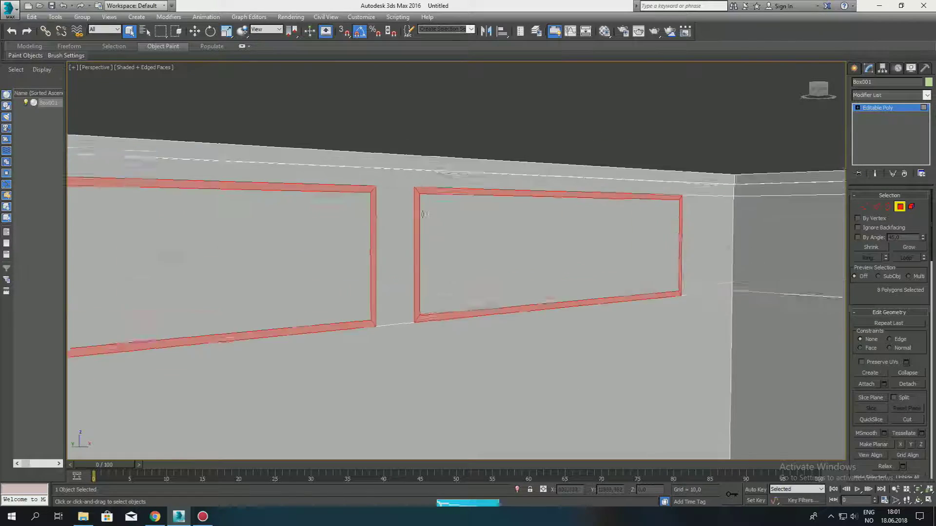
{"action": "scroll", "coordinate": [456, 260], "scroll_direction": "down", "scroll_amount": 5}
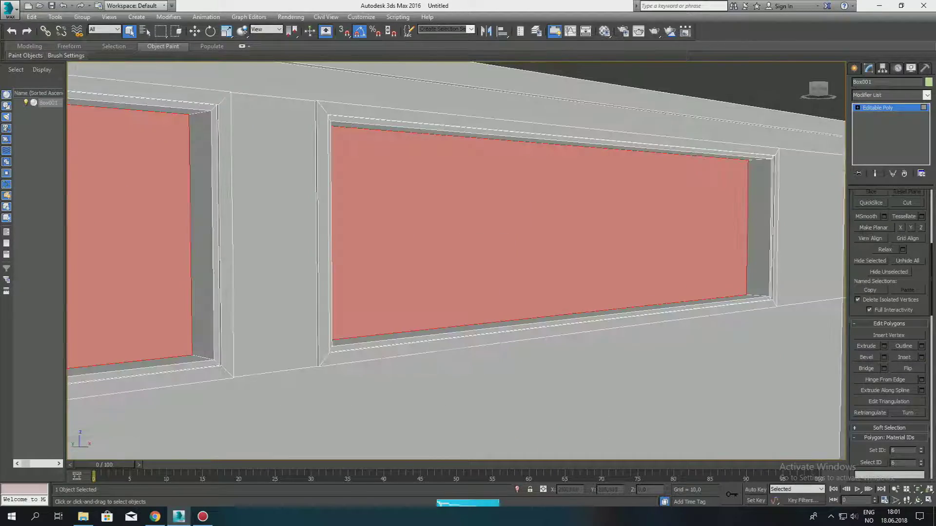
{"action": "key", "text": "w"}
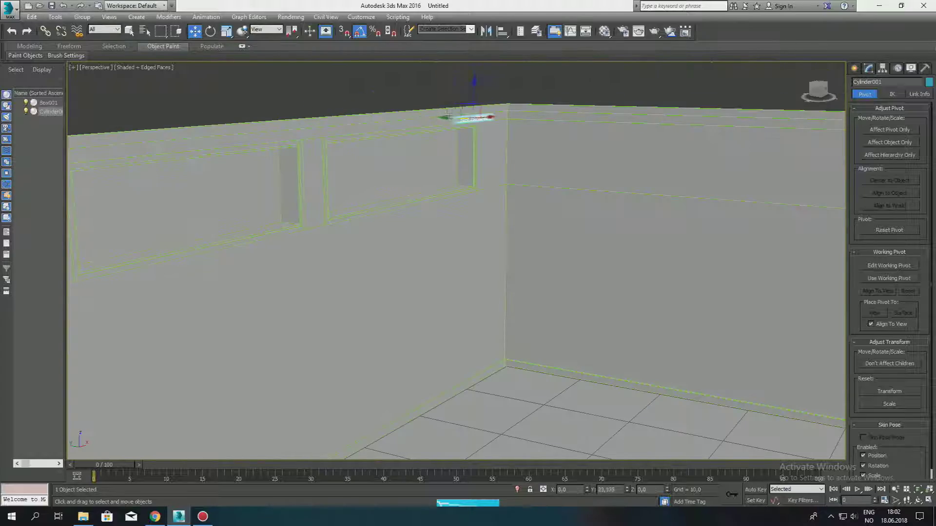
Switch the editable poly to vertex sub-object editing.
{"action": "key", "text": "1"}
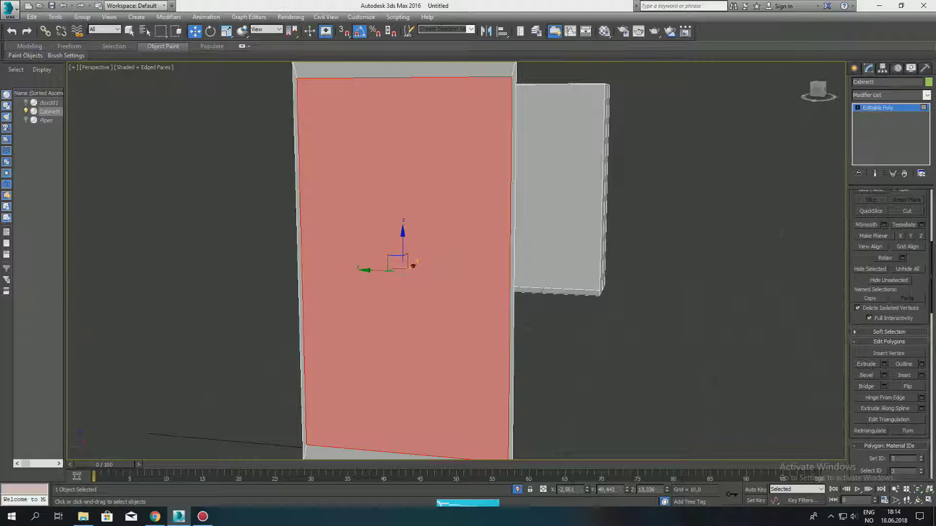
Switch to the cabinet's edges and set up scaling of the selected edges.
{"action": "key", "text": "2"}
{"action": "key", "text": "r"}
{"action": "scroll", "coordinate": [448, 308], "scroll_direction": "down", "scroll_amount": 5}
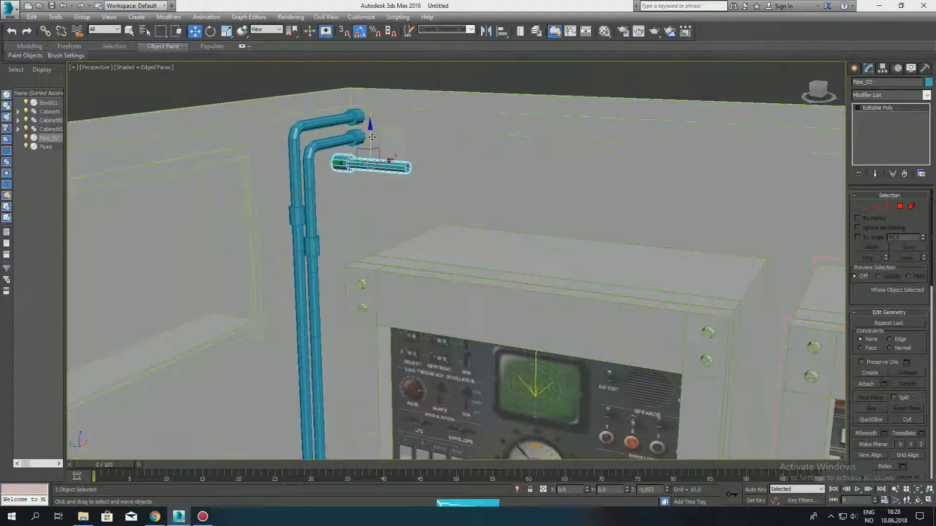
Select the open border loop of the mesh.
{"action": "left_click", "coordinate": [888, 206]}
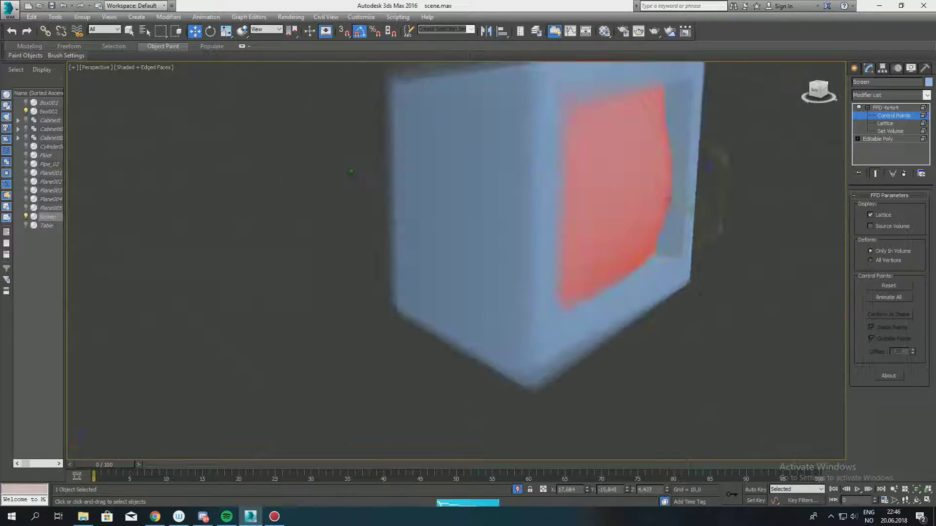
Add an FFD 4x4x4 lattice to the Screen and enter its Control Points.
{"action": "left_click", "coordinate": [926, 95]}
{"action": "left_click", "coordinate": [886, 220]}
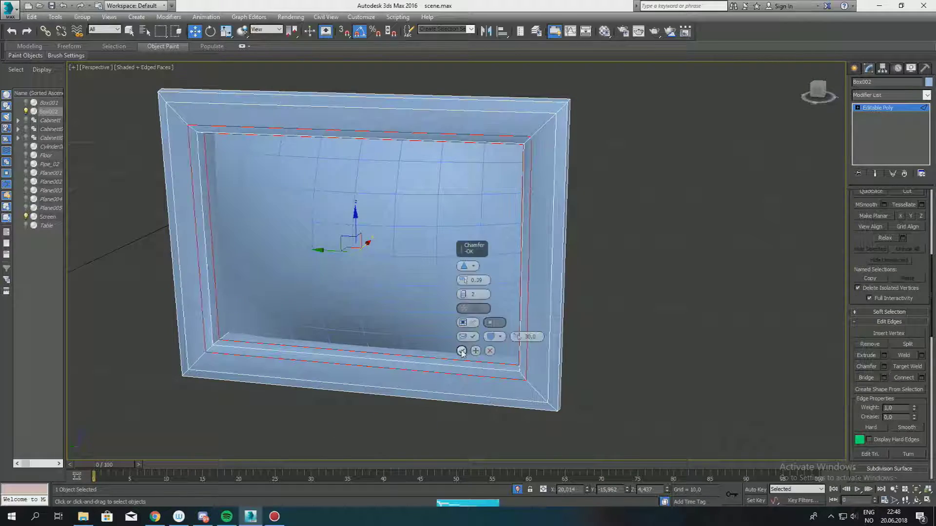
Apply the chamfer to Box002's edges.
{"action": "left_click", "coordinate": [461, 351]}
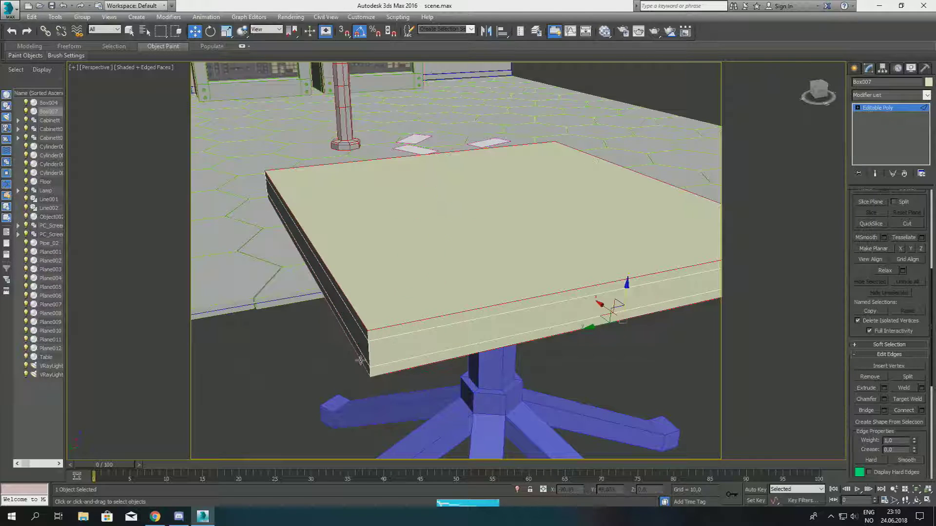
Zoom the viewport out and back in on the desk slab.
{"action": "scroll", "coordinate": [526, 298], "scroll_direction": "down", "scroll_amount": 5}
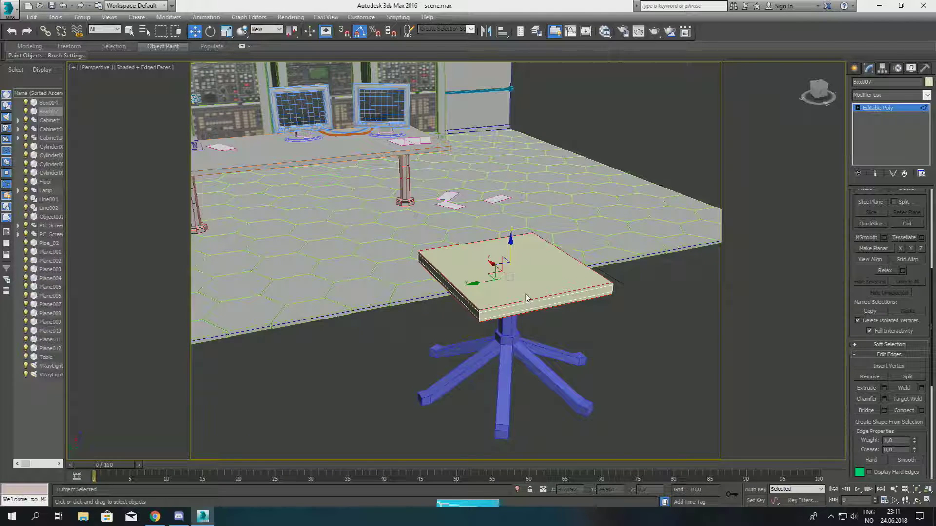
{"action": "scroll", "coordinate": [526, 298], "scroll_direction": "up", "scroll_amount": 5}
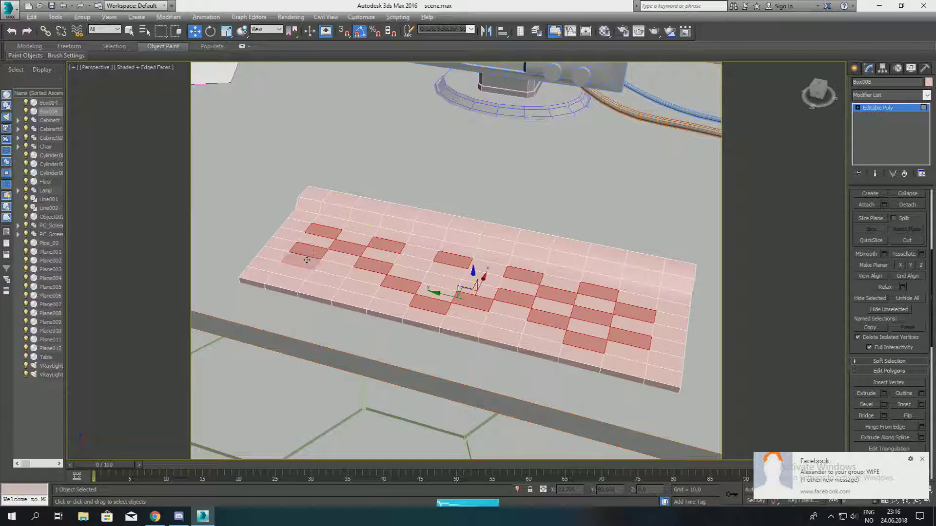
Undo the spiky key bevel and detach the key faces as a separate Keyboard object.
{"action": "left_click_drag", "start_coordinate": [463, 281], "coordinate": [467, 308]}
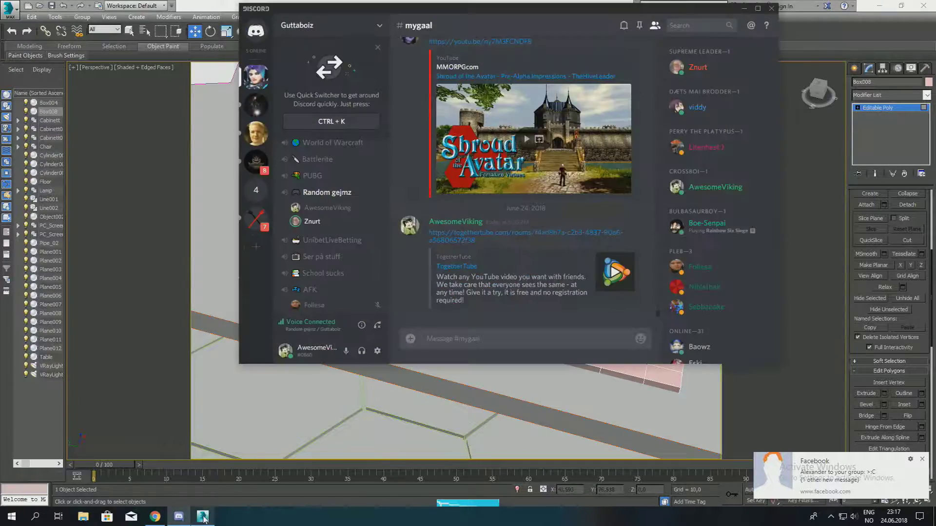
{"action": "key", "text": "ctrl+z"}
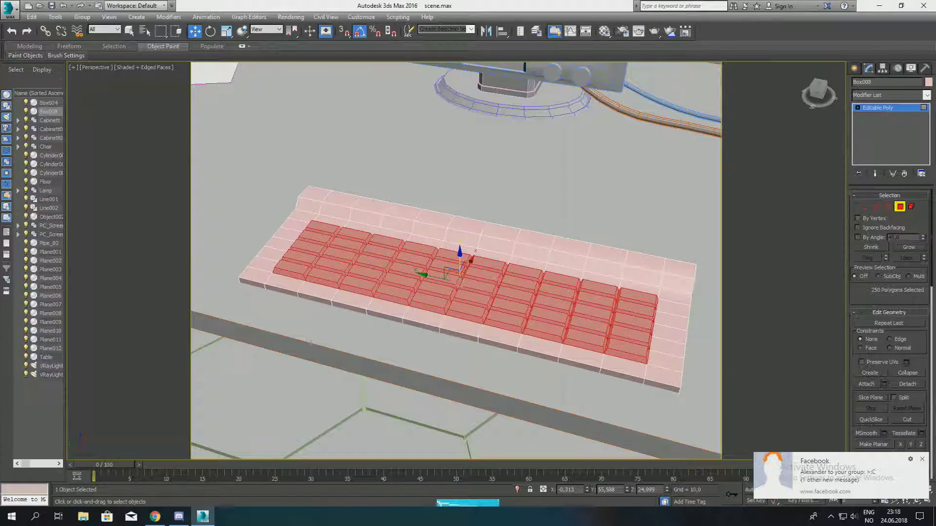
{"action": "key", "text": "Return"}
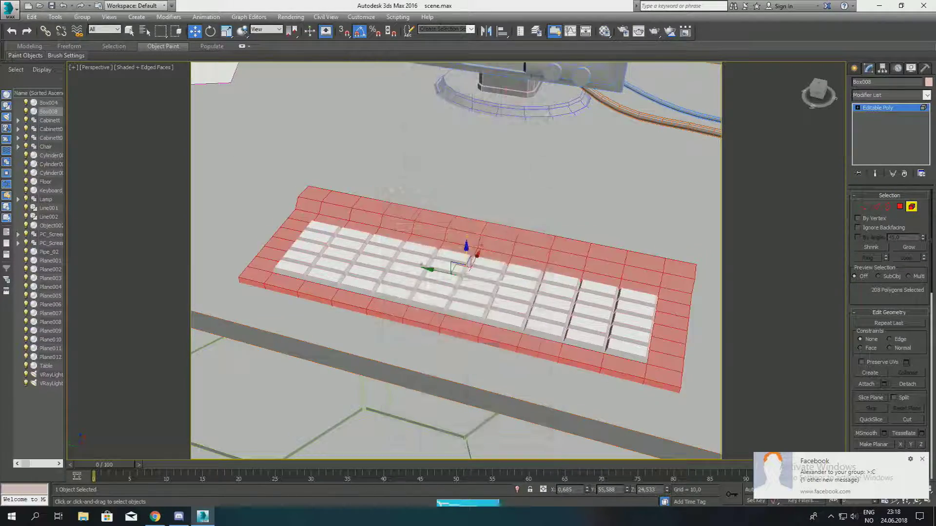
Extrude two back-corner polygons into a raised block and inset its front faces.
{"action": "left_click", "coordinate": [627, 258]}
{"action": "left_click_drag", "start_coordinate": [632, 229], "coordinate": [663, 221]}
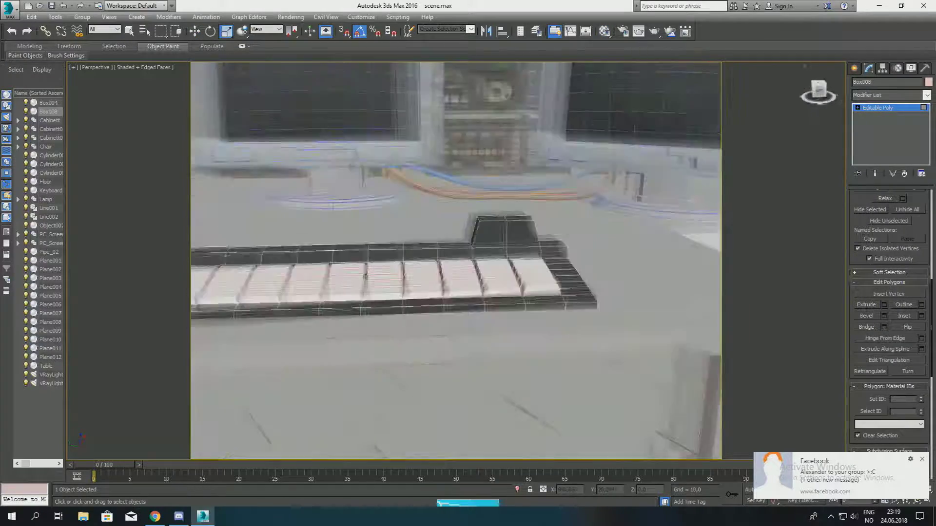
{"action": "middle_click_drag", "start_coordinate": [480, 270], "coordinate": [536, 292], "text": "alt"}
{"action": "scroll", "coordinate": [537, 292], "scroll_direction": "up", "scroll_amount": 5}
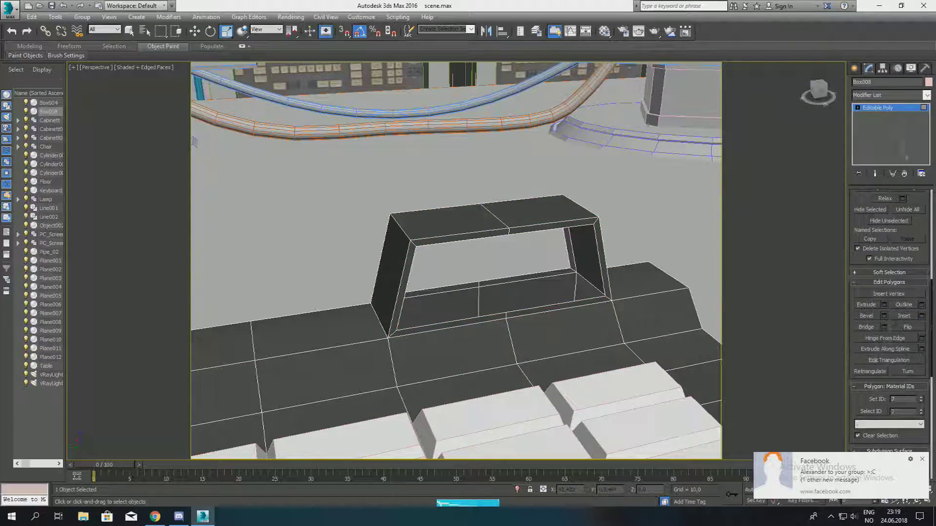
{"action": "key", "text": "2"}
{"action": "key", "text": "4"}
{"action": "mouse_move", "coordinate": [488, 292]}
{"action": "middle_mouse_down", "text": "alt"}
{"action": "mouse_move", "coordinate": [512, 302]}
{"action": "mouse_move", "coordinate": [490, 204]}
{"action": "middle_mouse_up", "text": "alt"}
{"action": "left_click", "coordinate": [921, 330]}
{"action": "left_click", "coordinate": [461, 294]}
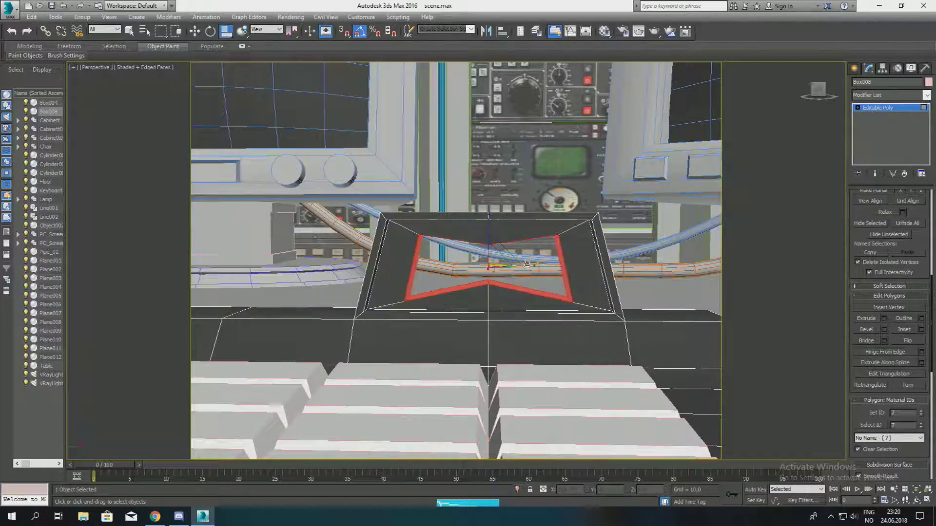
{"action": "scroll", "coordinate": [526, 263], "scroll_direction": "down", "scroll_amount": 5}
Leave polygon editing and review the keyboard on the desk in the four-view layout.
{"action": "middle_click_drag", "start_coordinate": [526, 264], "coordinate": [563, 125], "text": "alt"}
{"action": "key", "text": "4"}
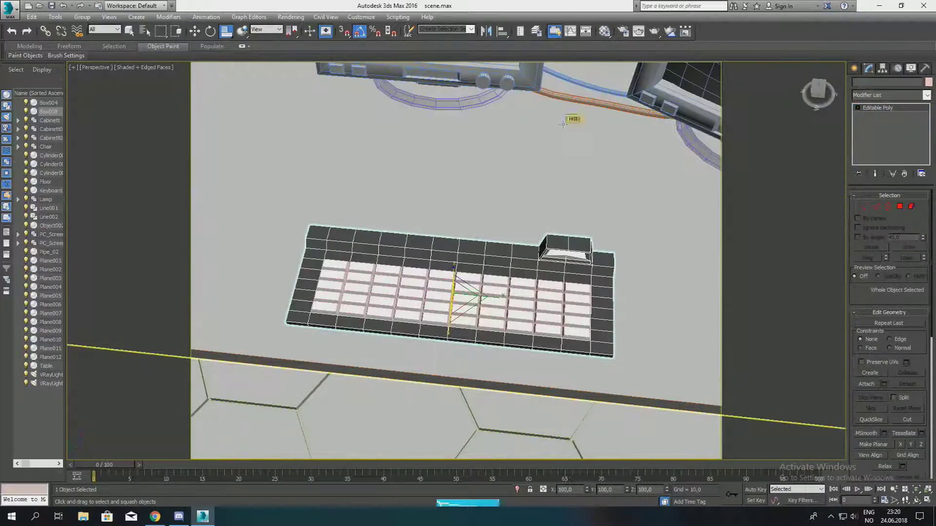
{"action": "scroll", "coordinate": [456, 287], "scroll_direction": "down", "scroll_amount": 5}
{"action": "middle_click_drag", "start_coordinate": [456, 288], "coordinate": [488, 219], "text": "alt"}
{"action": "key", "text": "alt+w"}
{"action": "key", "text": "alt+w"}
{"action": "left_click", "coordinate": [531, 267]}
{"action": "scroll", "coordinate": [530, 268], "scroll_direction": "up", "scroll_amount": 5}
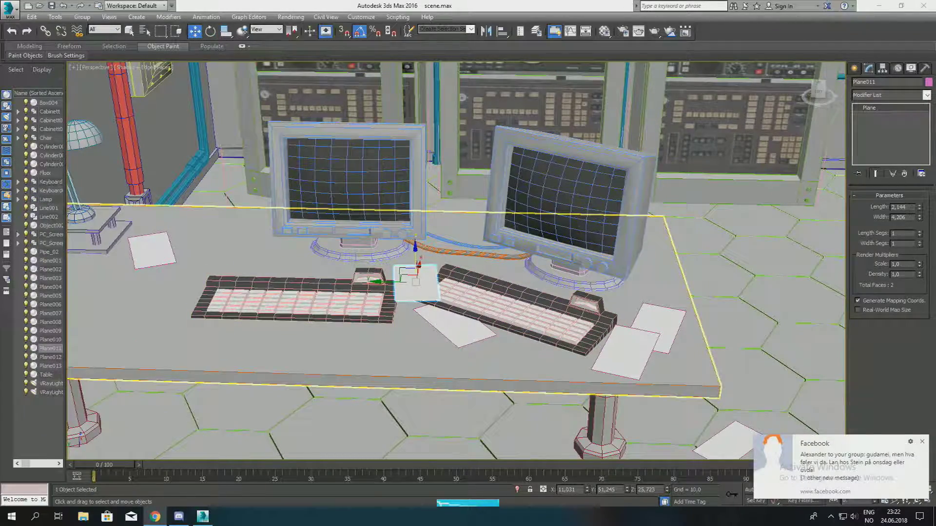
Switch to rotating the cloned keyboard, zooming the view around it.
{"action": "key", "text": "e"}
{"action": "scroll", "coordinate": [307, 143], "scroll_direction": "up", "scroll_amount": 5}
{"action": "scroll", "coordinate": [529, 265], "scroll_direction": "down", "scroll_amount": 5}
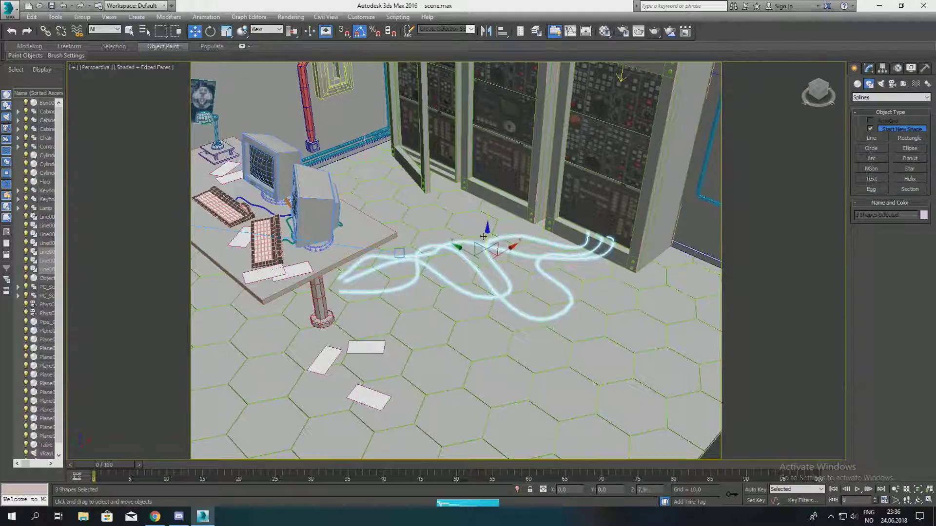
Orbit closer to the floor cables and select the next cable spline.
{"action": "middle_click_drag", "start_coordinate": [483, 237], "coordinate": [491, 317], "text": "alt"}
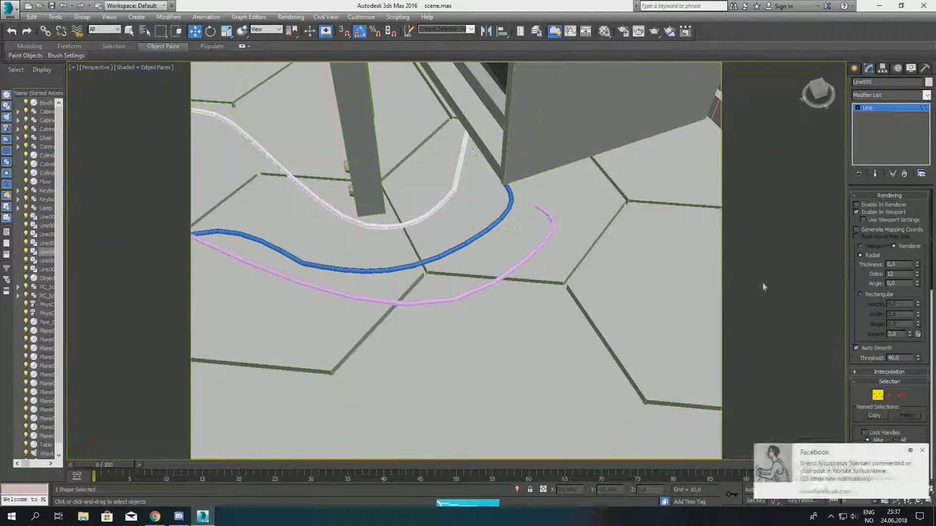
{"action": "left_click", "coordinate": [508, 200]}
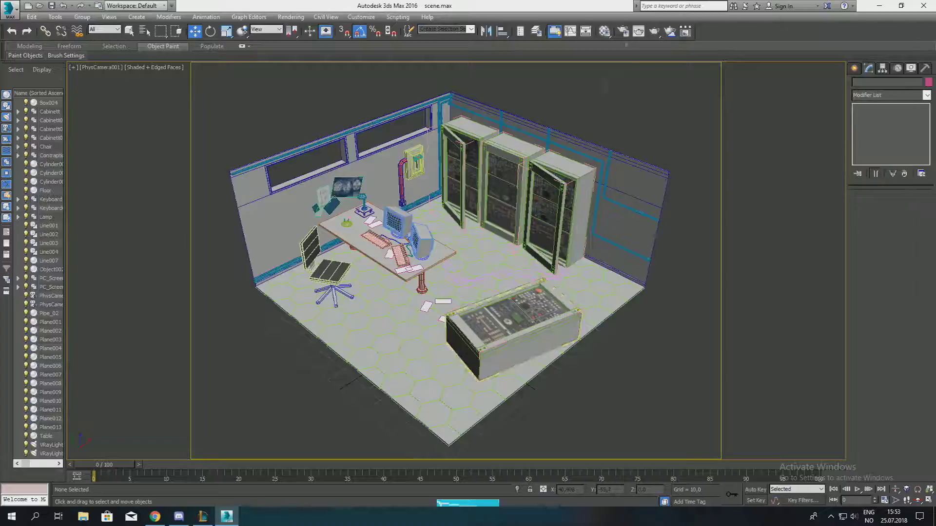
Test-render the room twice in V-Ray and make the material a VRayMtl.
{"action": "key", "text": "shift+q"}
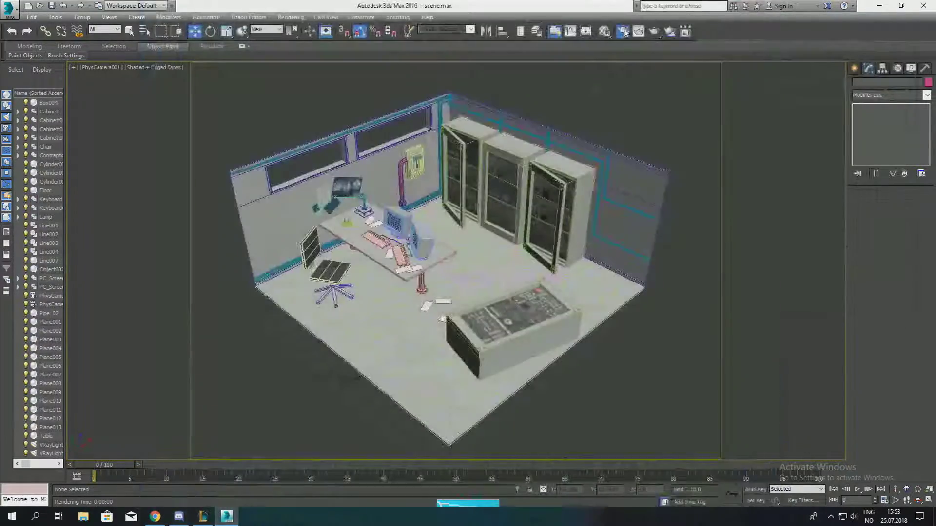
{"action": "key", "text": "shift+q"}
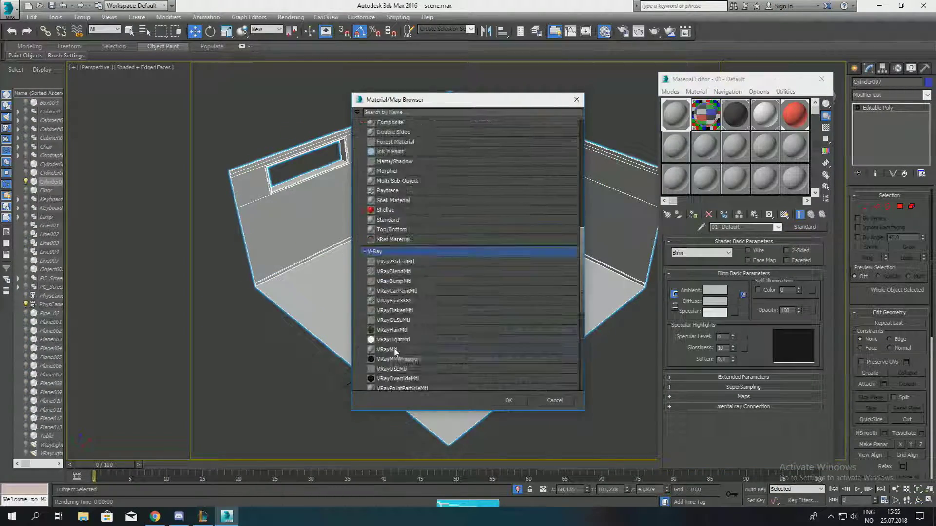
{"action": "double_click", "coordinate": [395, 351]}
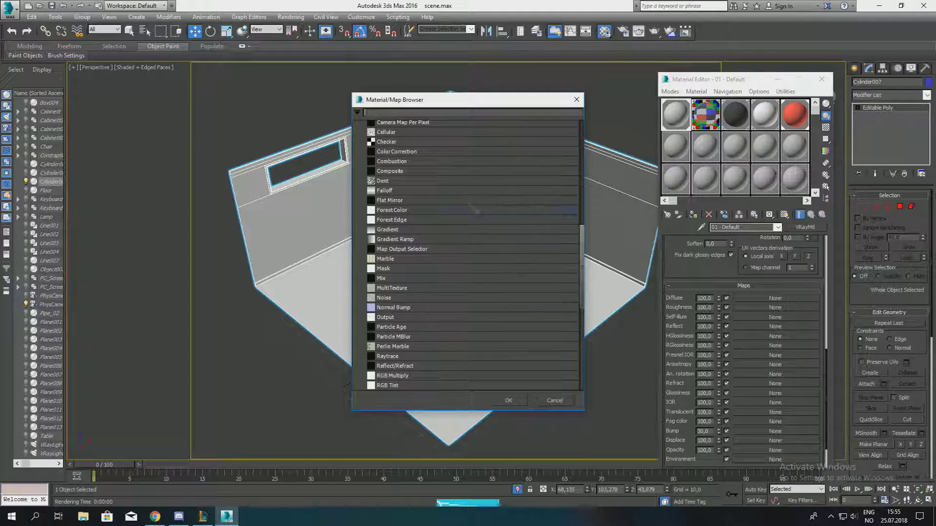
Add a Noise bump, show it shaded, darken Diffuse, and select the left door's glass panel.
{"action": "double_click", "coordinate": [468, 297]}
{"action": "left_click", "coordinate": [784, 214]}
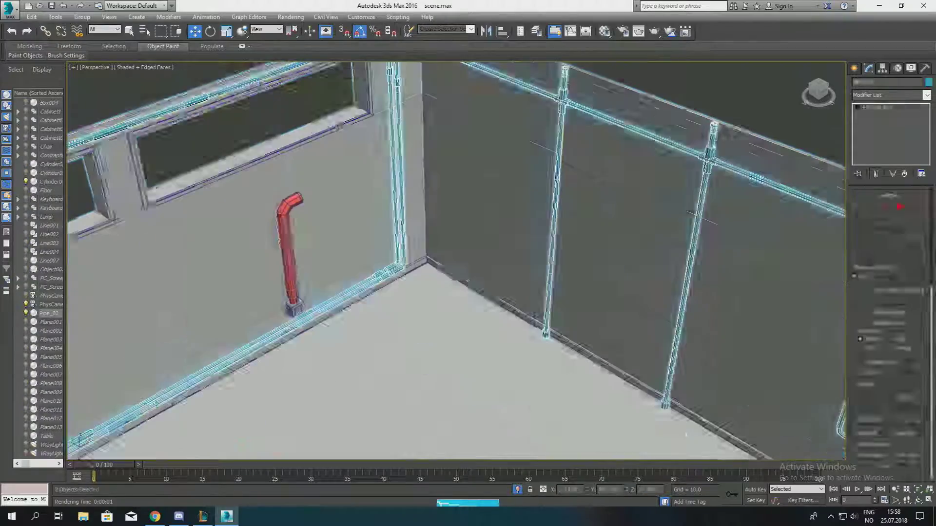
{"action": "left_click", "coordinate": [719, 251]}
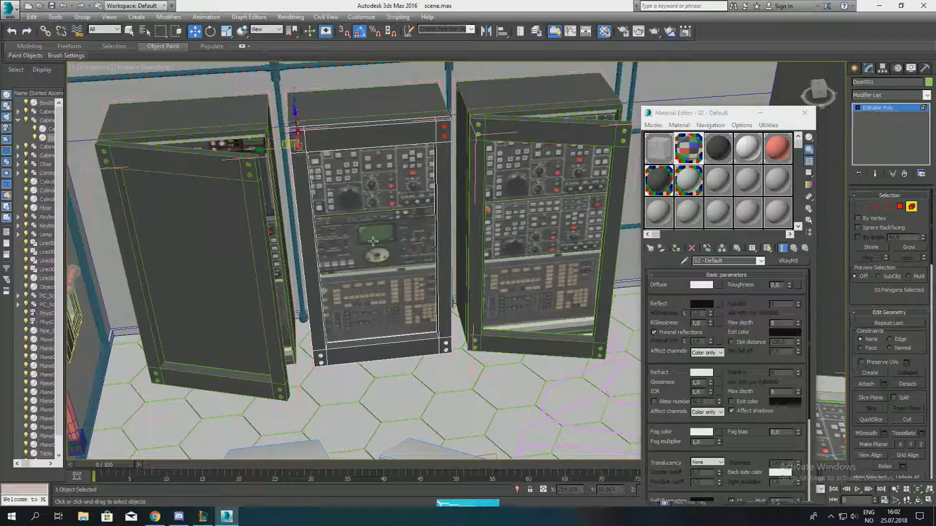
{"action": "left_click", "coordinate": [104, 231]}
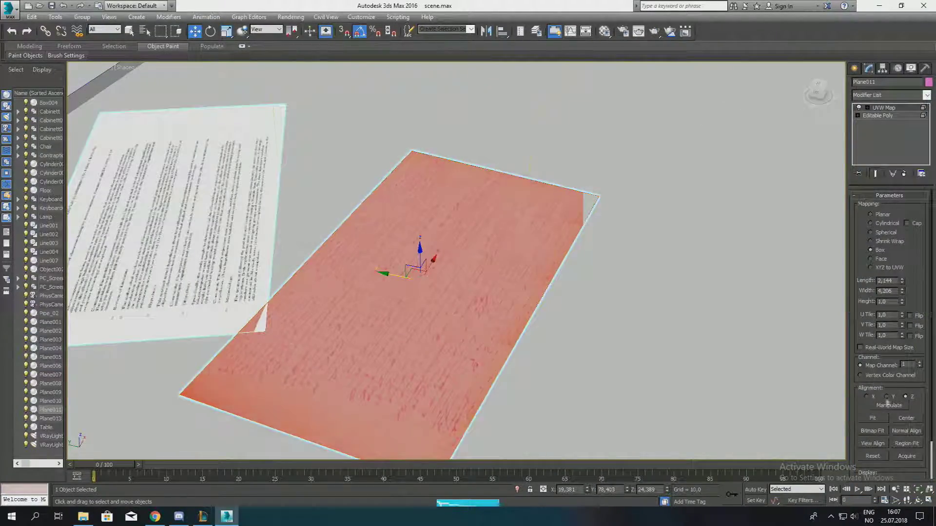
Scale the paper's UVW Map gizmo to fit the text, then delete the other sheet's UVW Map.
{"action": "key", "text": "r"}
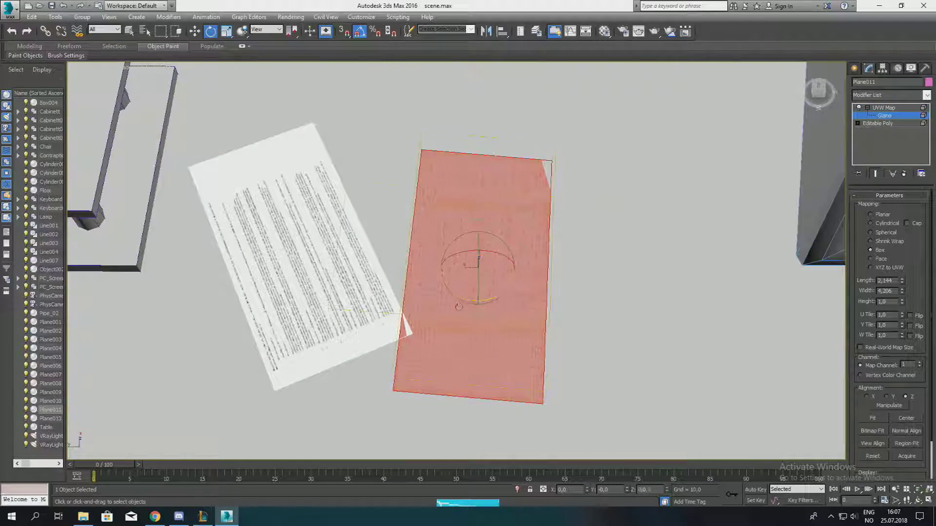
{"action": "left_click", "coordinate": [867, 107]}
{"action": "left_click", "coordinate": [883, 107]}
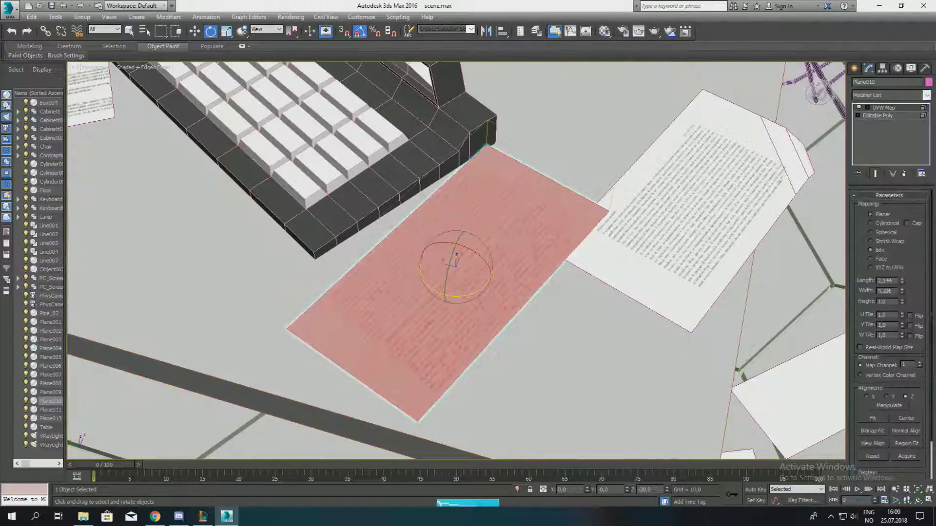
{"action": "right_click", "coordinate": [884, 107]}
{"action": "left_click", "coordinate": [839, 118]}
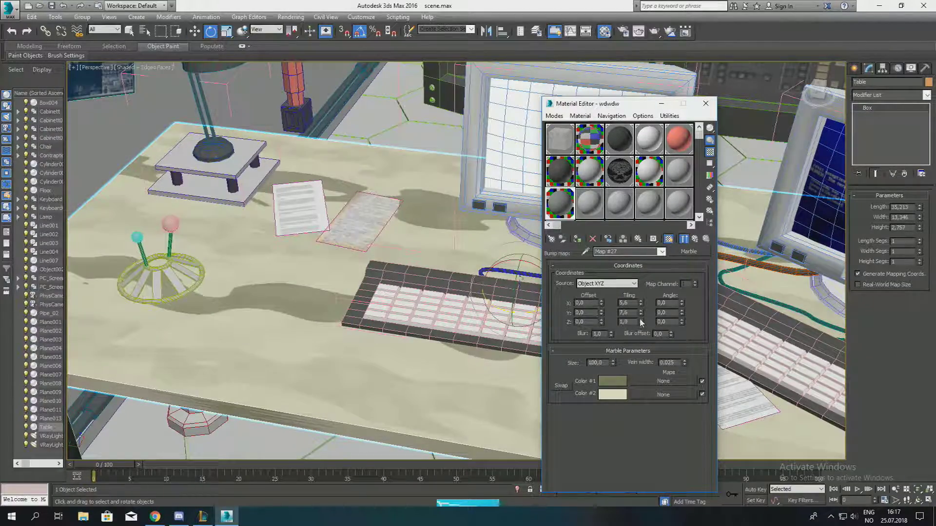
Test-render the room to check the table's marble-bumped material.
{"action": "key", "text": "shift+q"}
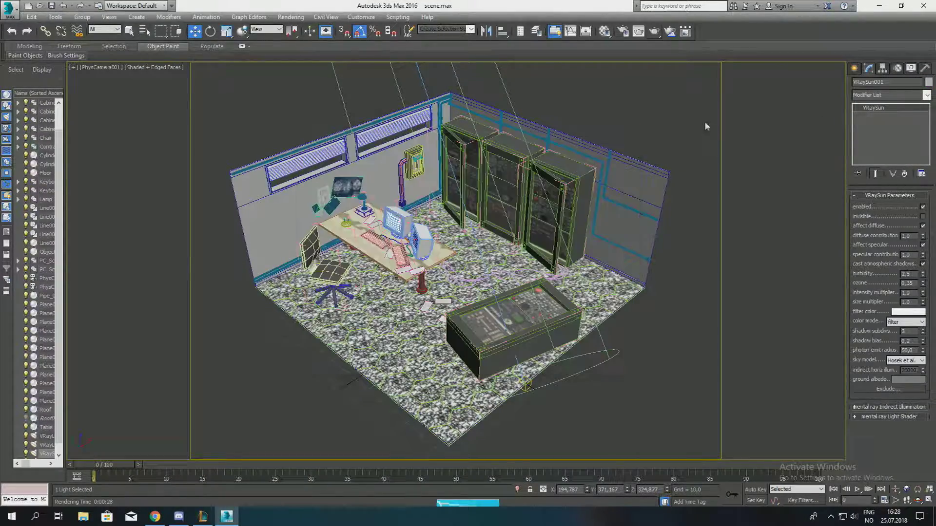
Render the sunlit room, paste the copied VRayMtl onto the floor, and re-render.
{"action": "left_click", "coordinate": [817, 51]}
{"action": "key", "text": "shift+q"}
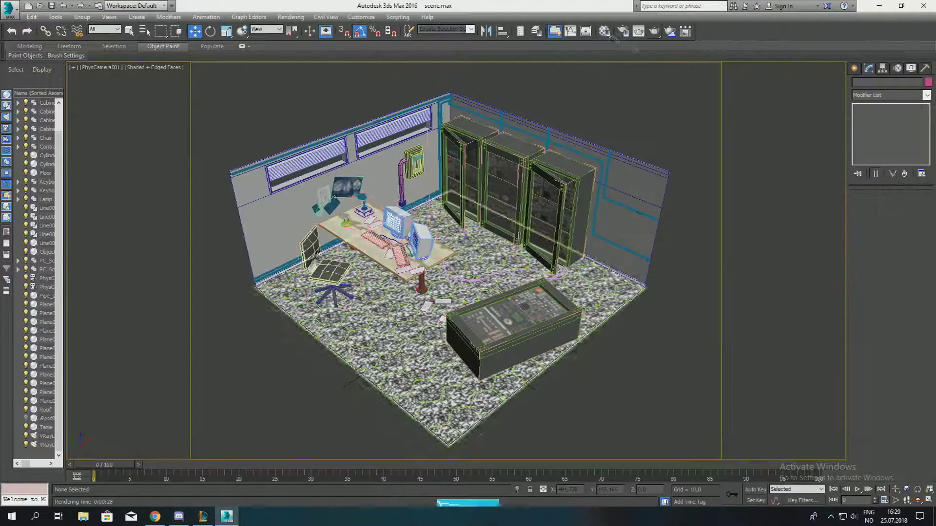
{"action": "left_click", "coordinate": [648, 369]}
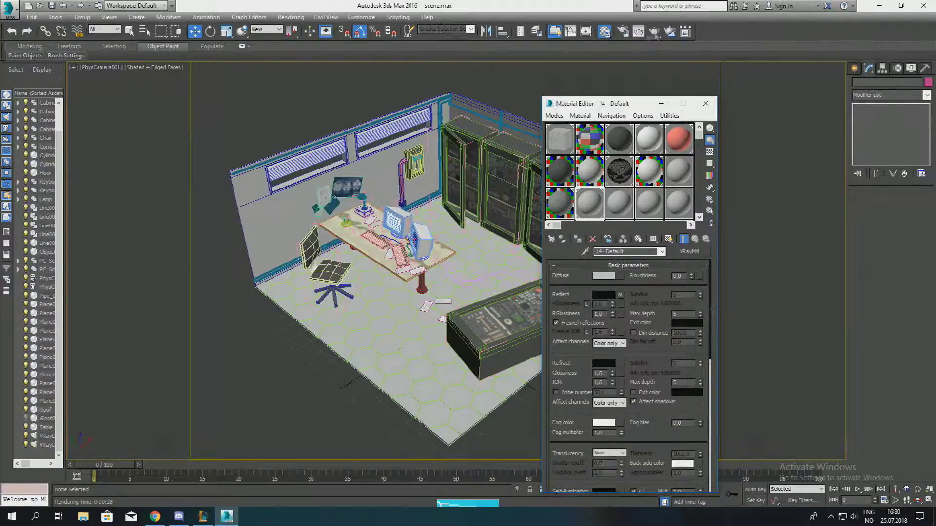
{"action": "key", "text": "shift+q"}
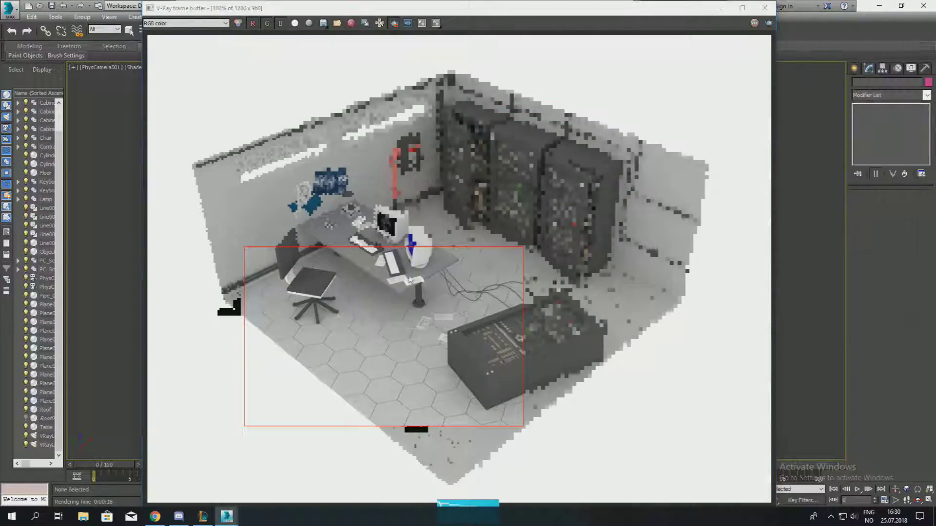
{"action": "left_click", "coordinate": [765, 8]}
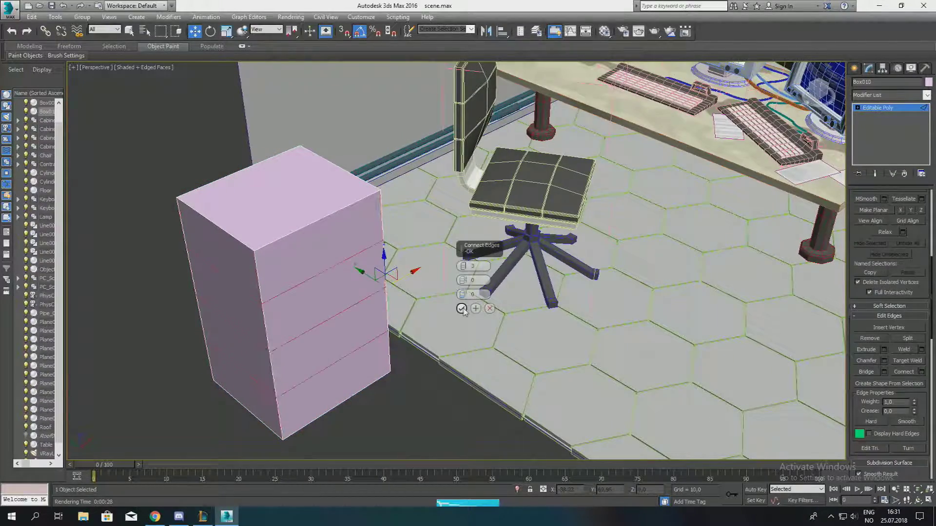
Extrude the drawer fronts and convert the small handle box to Editable Poly.
{"action": "key", "text": "shift+e"}
{"action": "scroll", "coordinate": [468, 273], "scroll_direction": "up", "scroll_amount": 3}
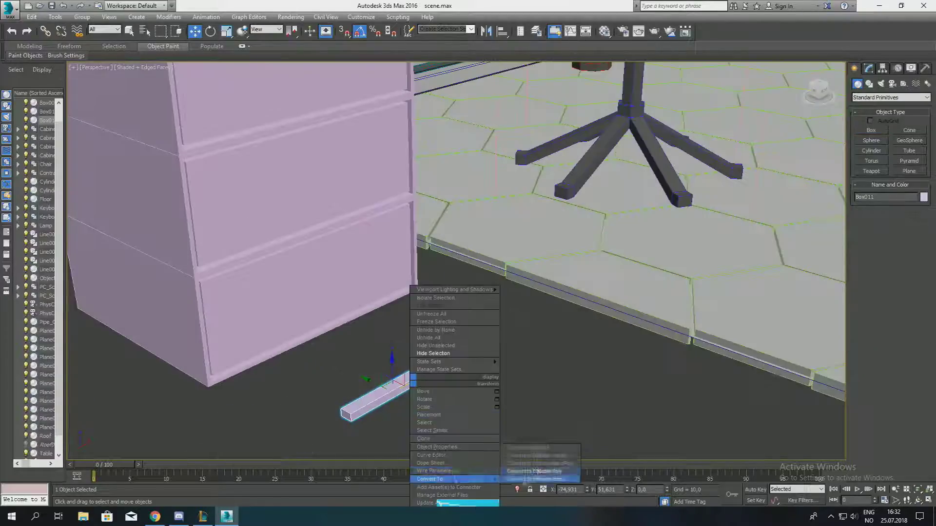
{"action": "left_click", "coordinate": [534, 470]}
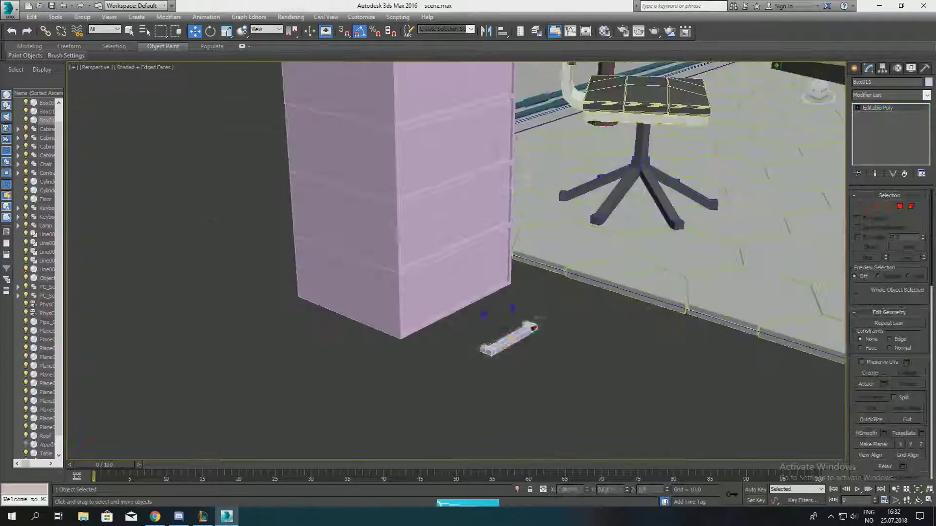